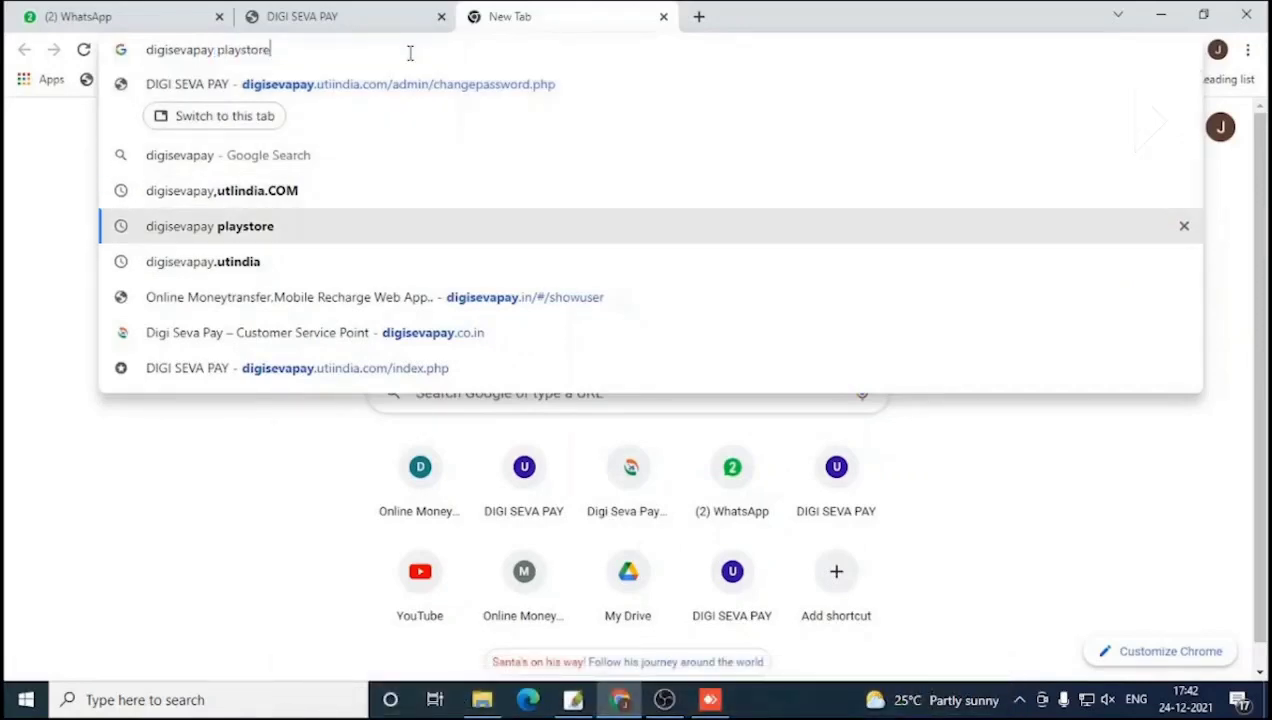
# Step: Go to the Digi Seva Pay website at digisevapay.co.in
pyautogui.press('Return')
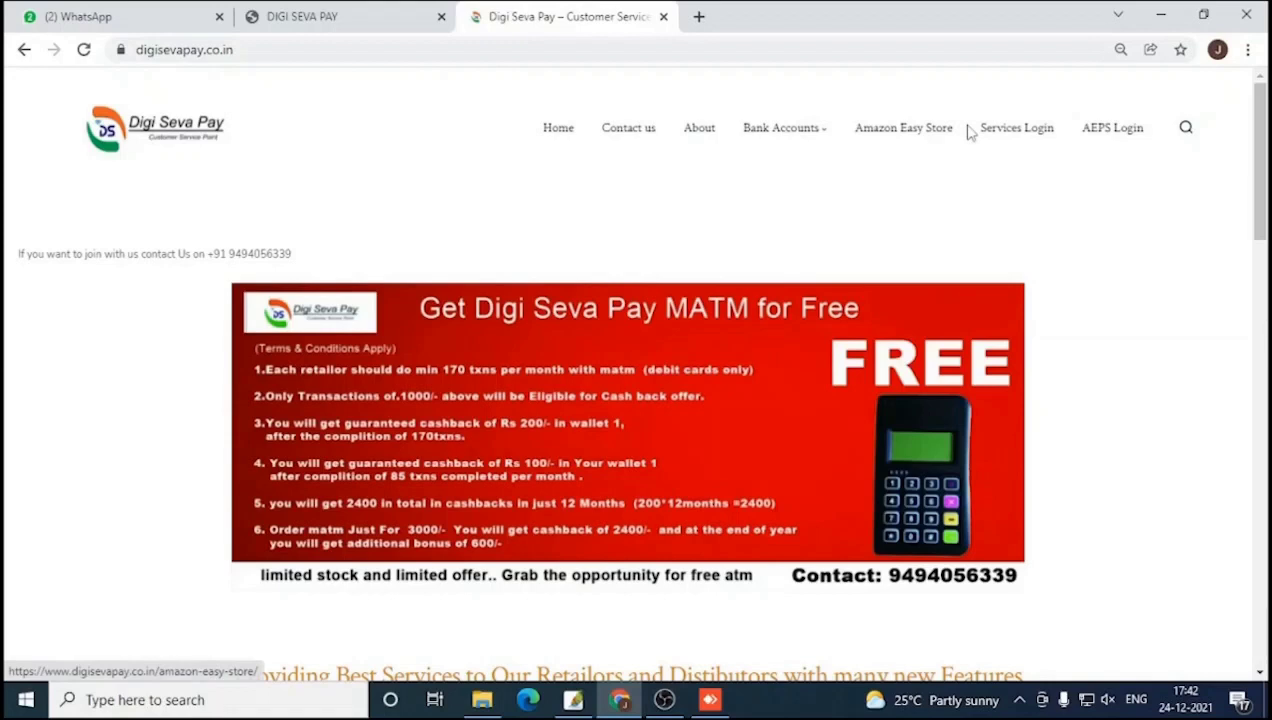
# Step: Open Services Login to bring up the Money Transfer login dialog
pyautogui.moveTo(650, 113)
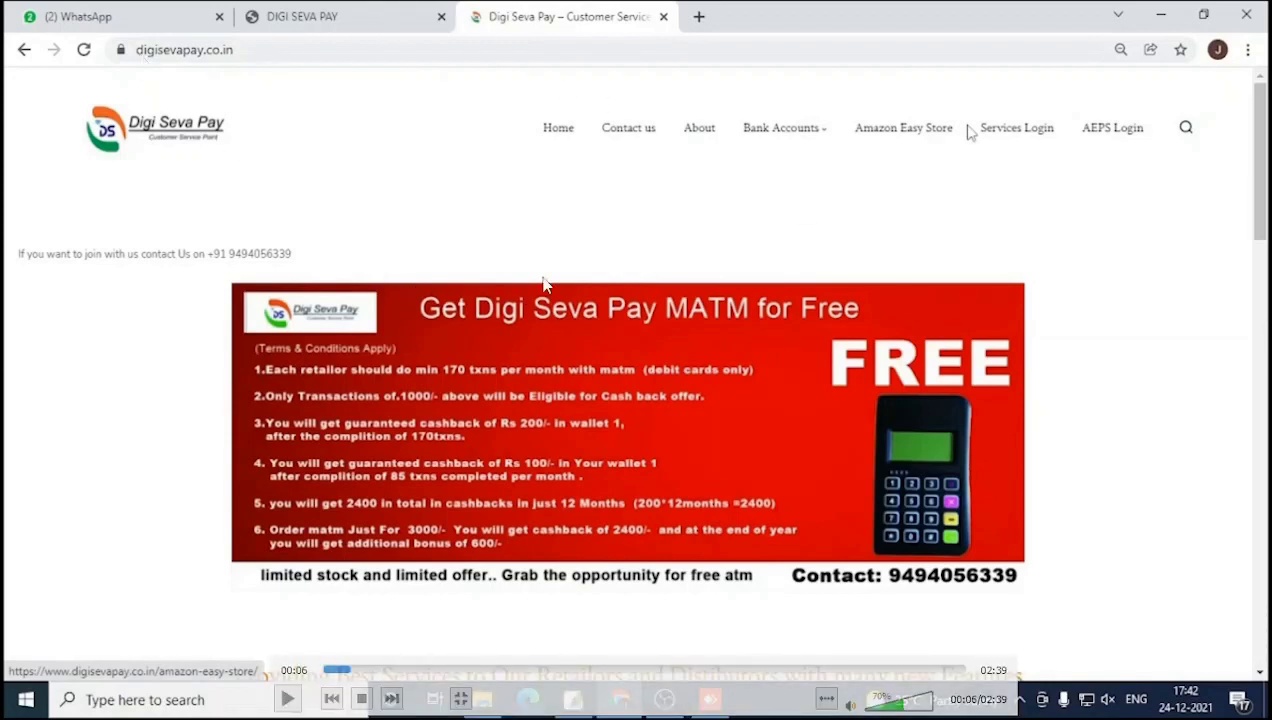
pyautogui.press('space')
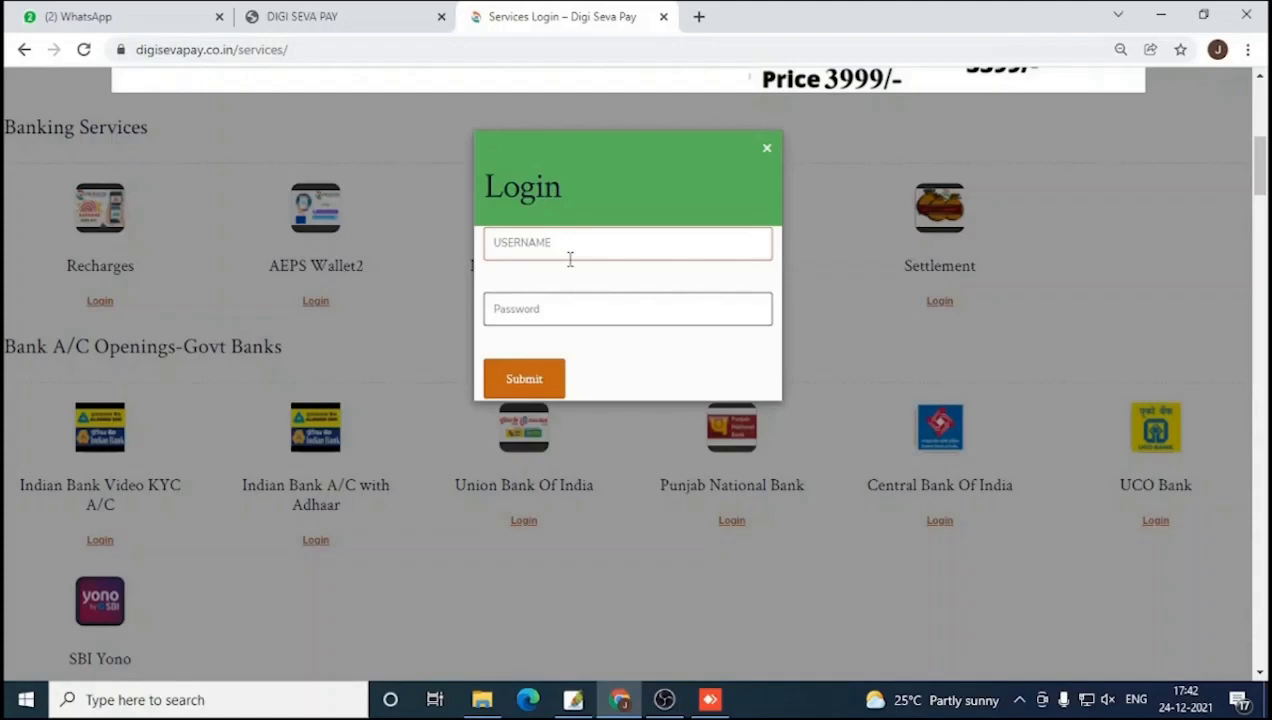
# Step: Sign in with the services account username and password, then dismiss the success message
pyautogui.click(570, 257)
pyautogui.write('dgsevapay')
pyautogui.press('Tab')
pyautogui.write('••••••')
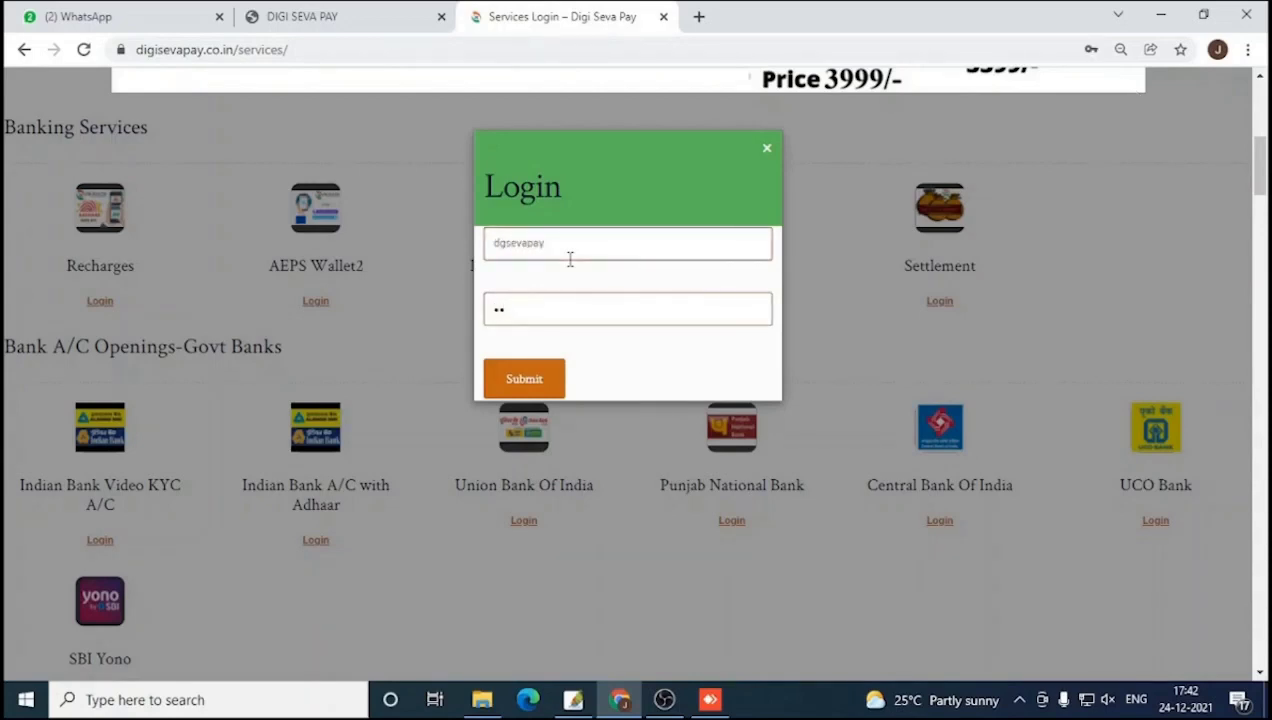
pyautogui.click(521, 382)
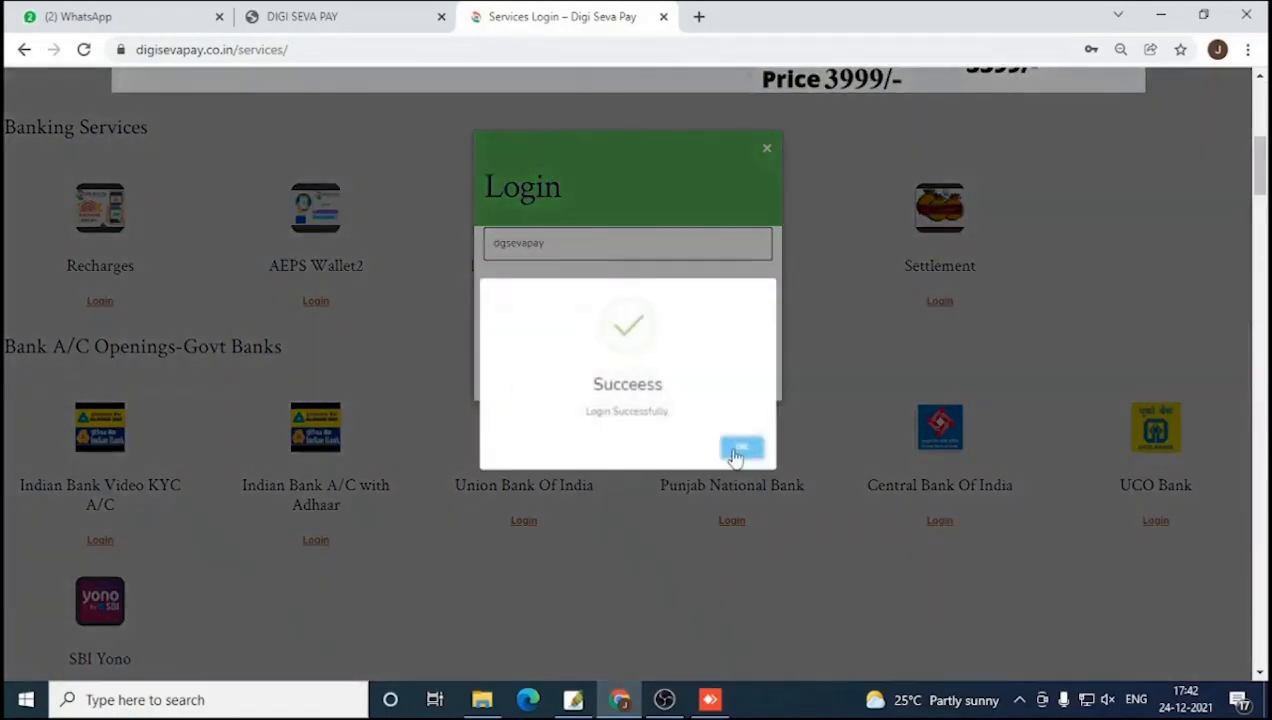
pyautogui.click(736, 451)
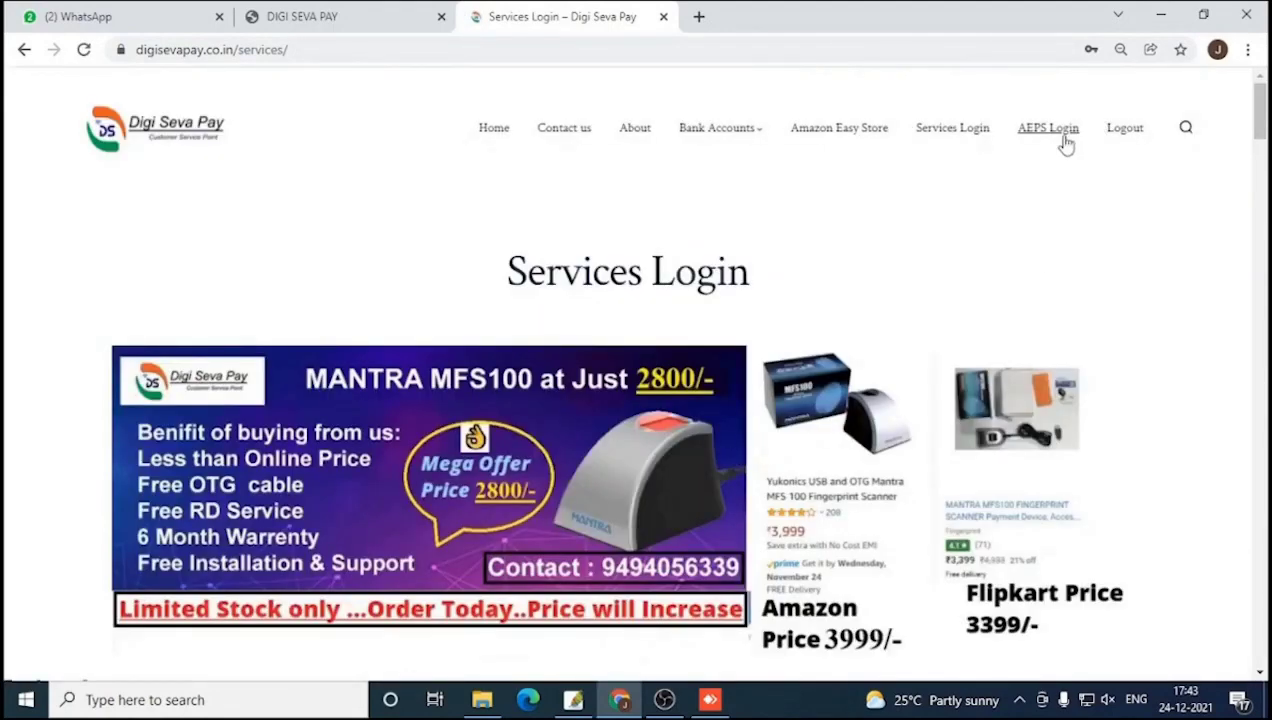
# Step: Open the PM-Kisan aadharekyc service and select the Aadhaar number field
pyautogui.scroll(-10, 540, 415)
pyautogui.scroll(-15, 536, 418)
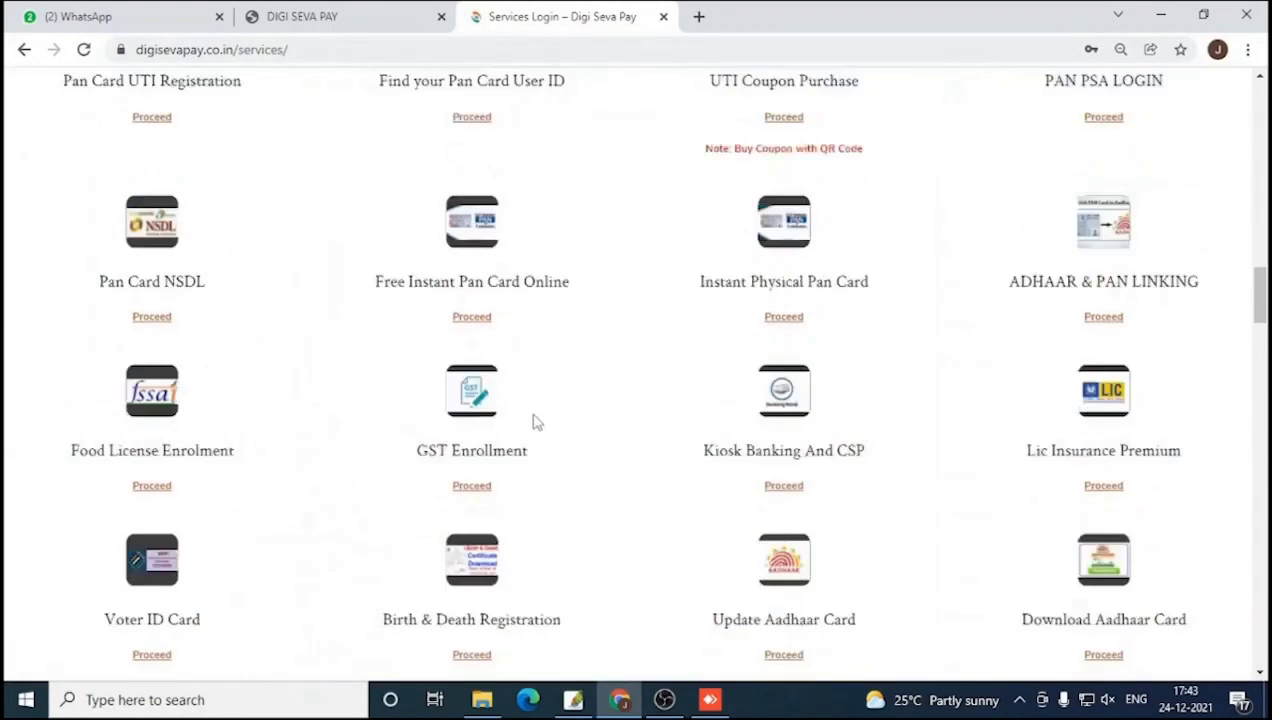
pyautogui.scroll(-1, 492, 517)
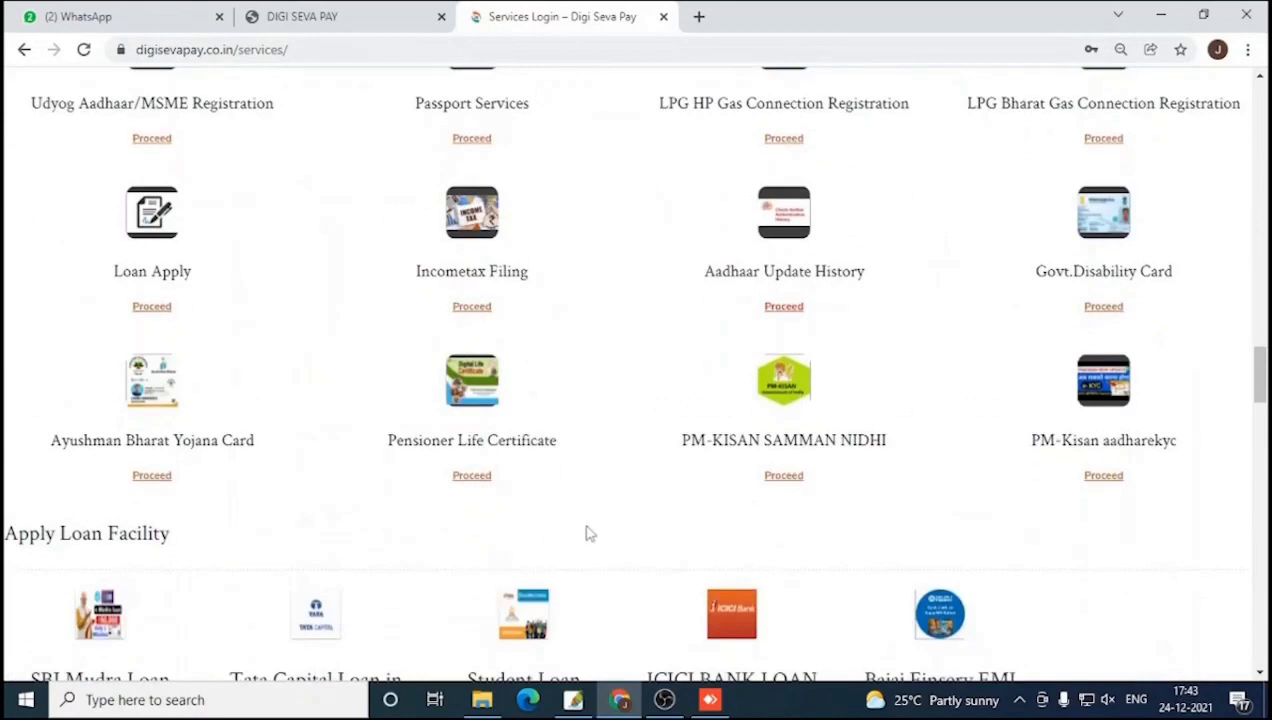
pyautogui.click(1104, 477)
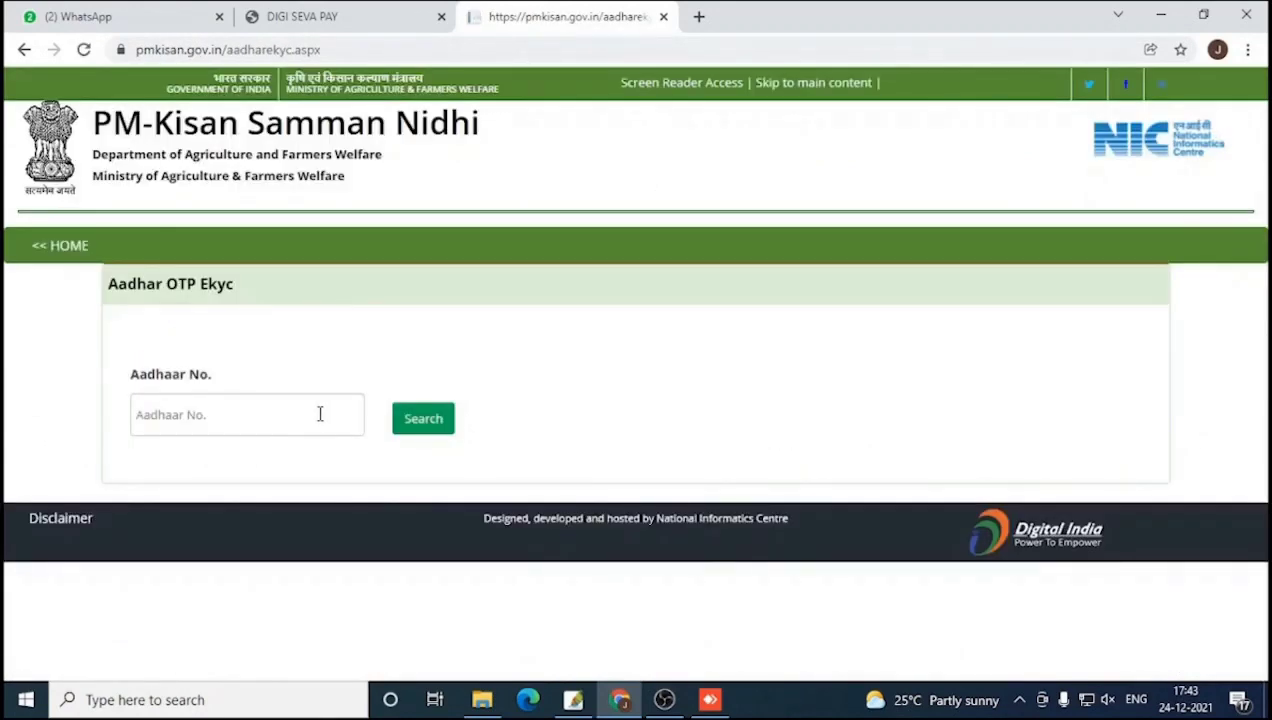
pyautogui.click(298, 414)
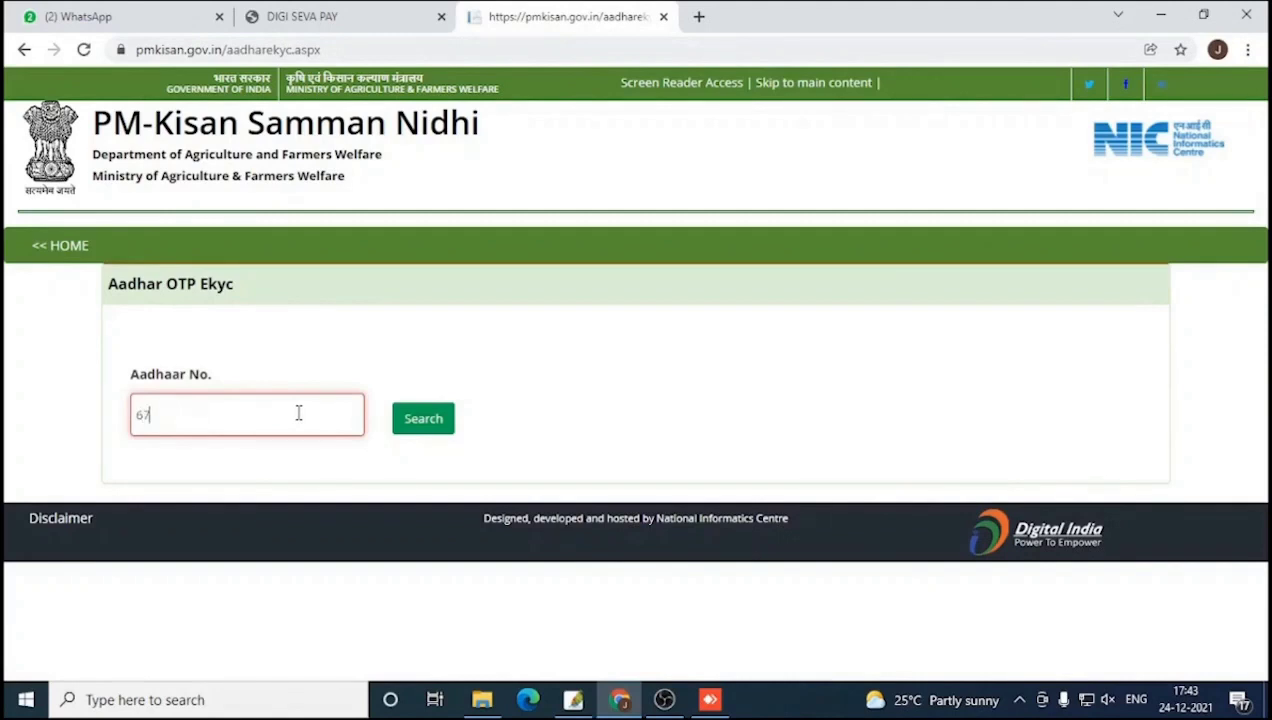
# Step: Search the farmer's Aadhaar number, enter the registered mobile number, and request a mobile OTP
pyautogui.click(435, 424)
pyautogui.click(430, 424)
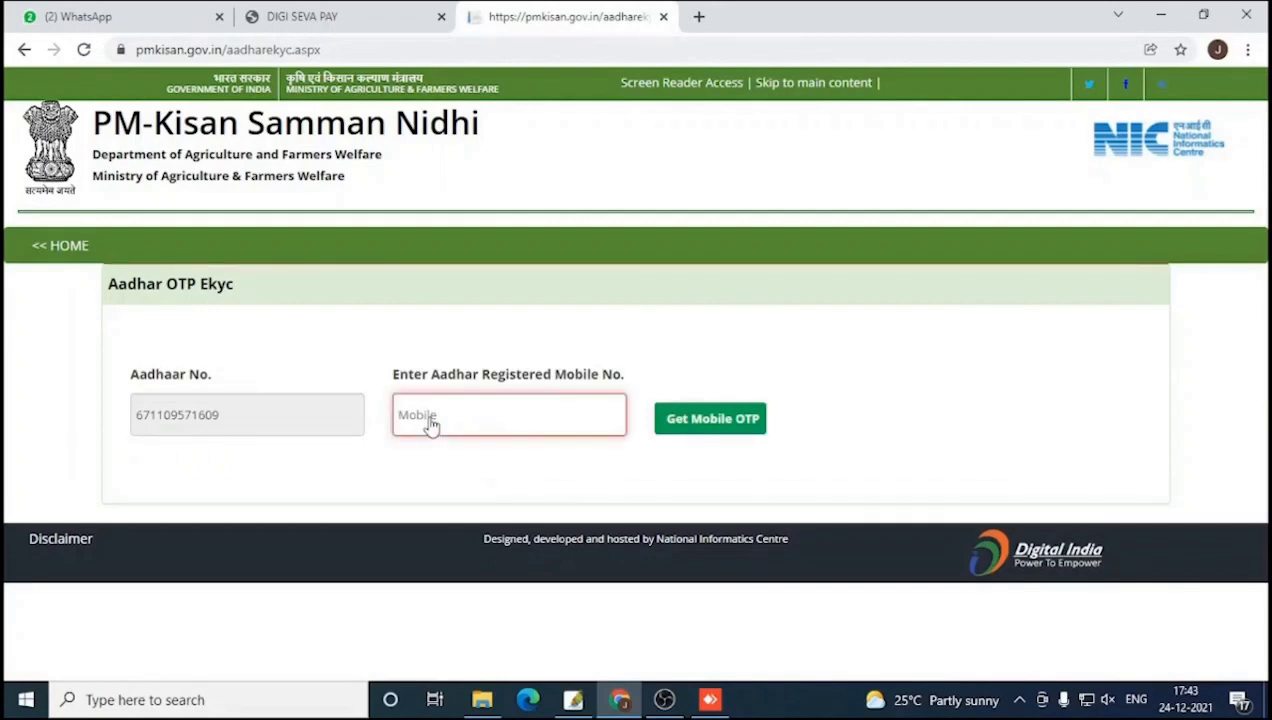
pyautogui.click(678, 422)
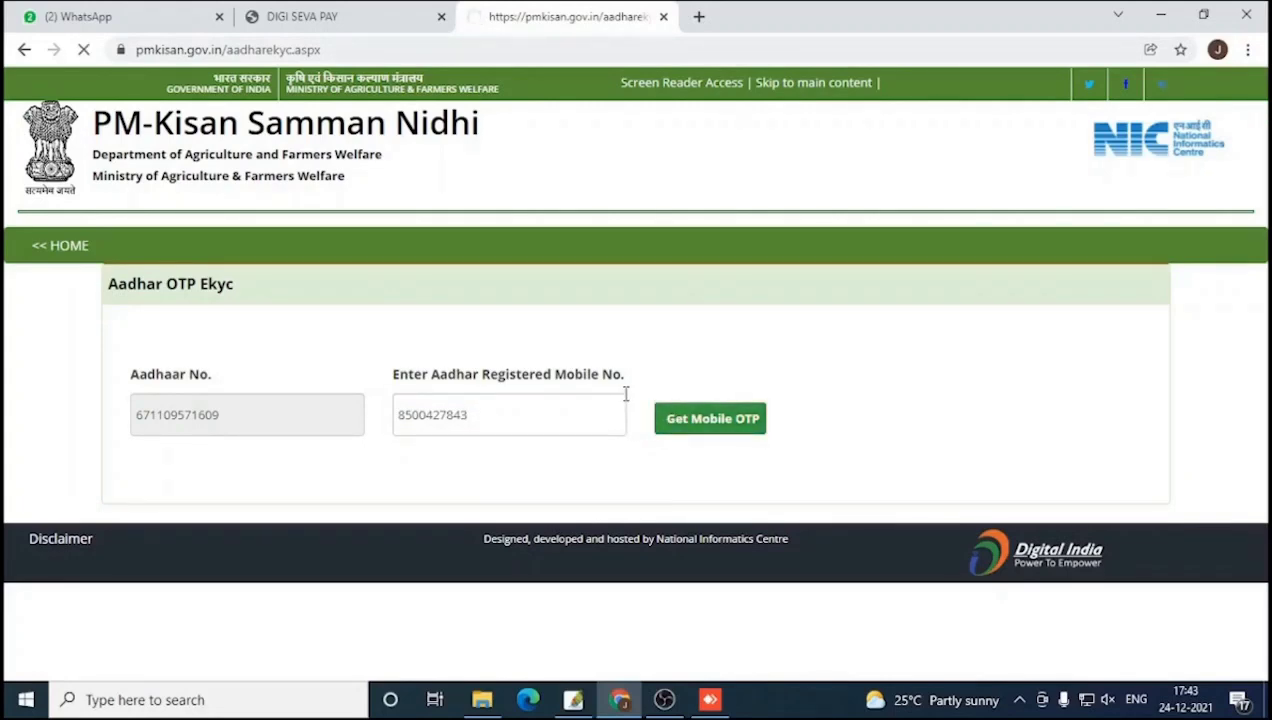
pyautogui.click(664, 699)
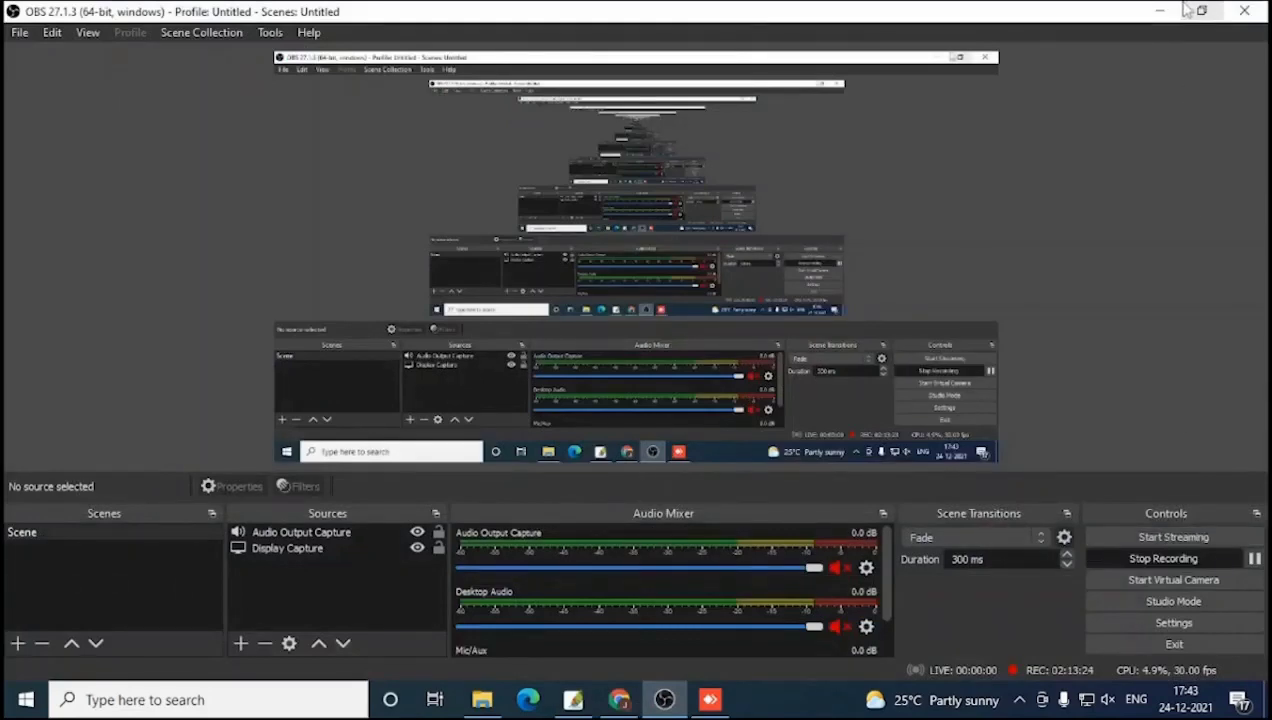
# Step: Minimize the OBS recording window to reveal the PM-Kisan eKYC form
pyautogui.click(1200, 10)
pyautogui.click(905, 14)
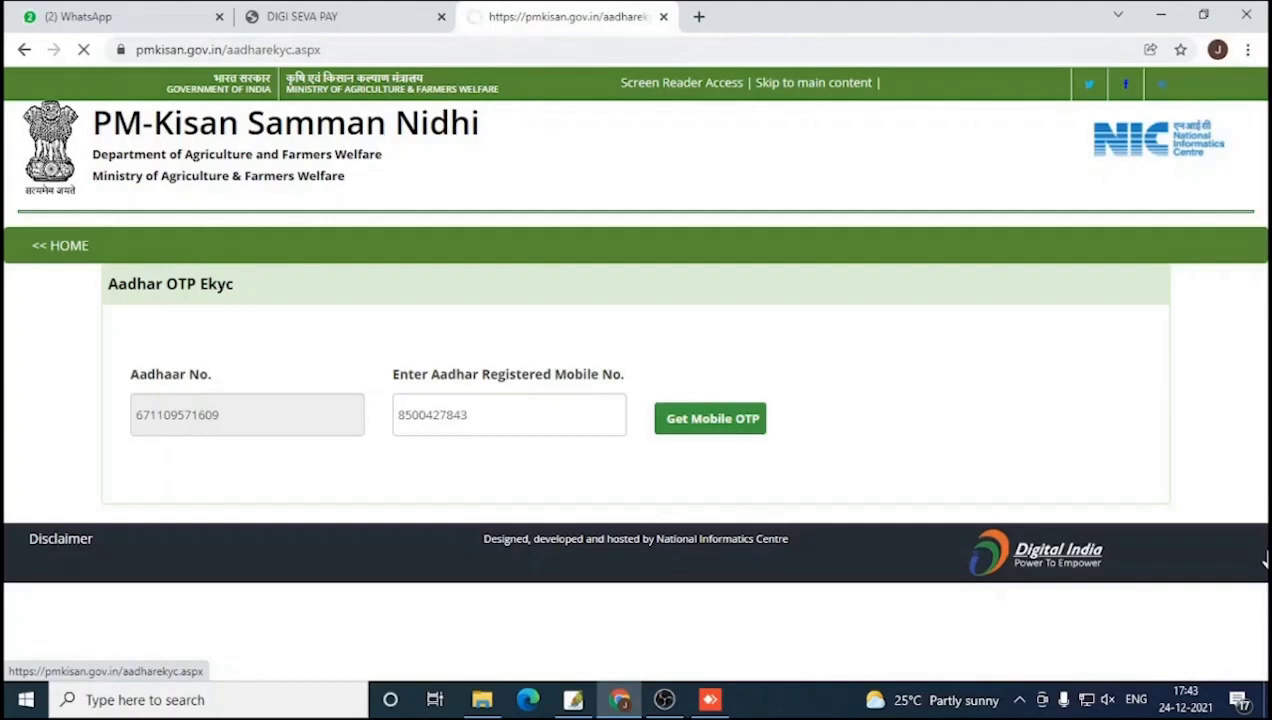
# Step: Request the mobile OTP again and wait for the sent confirmation
pyautogui.click(714, 421)
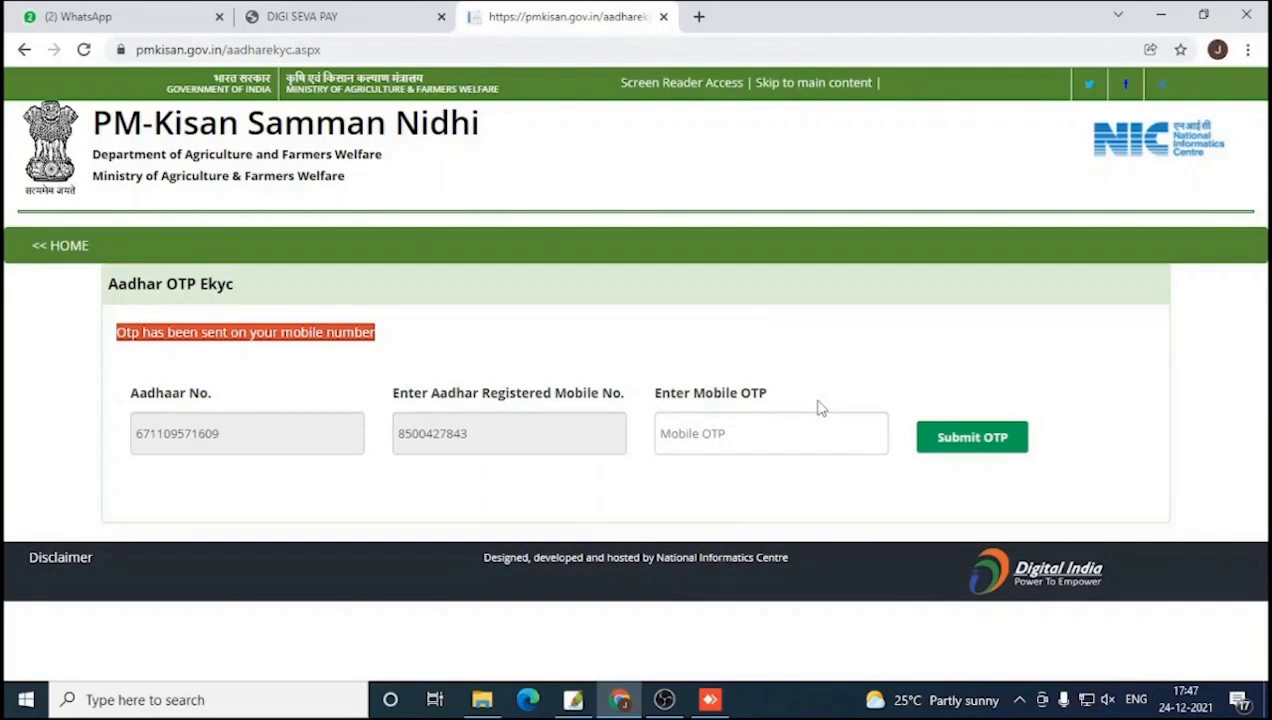
# Step: Enter the received mobile OTP, submit it, correct its last digit, then request the Aadhaar OTP
pyautogui.click(756, 433)
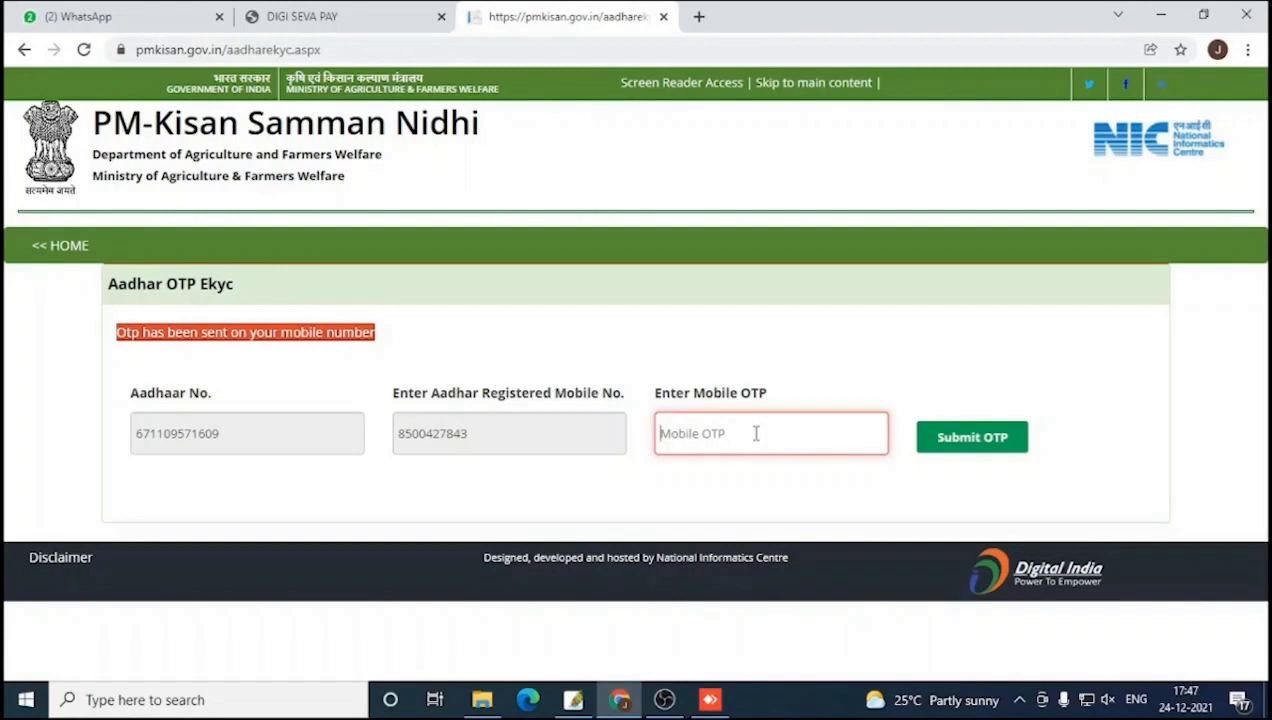
pyautogui.click(993, 438)
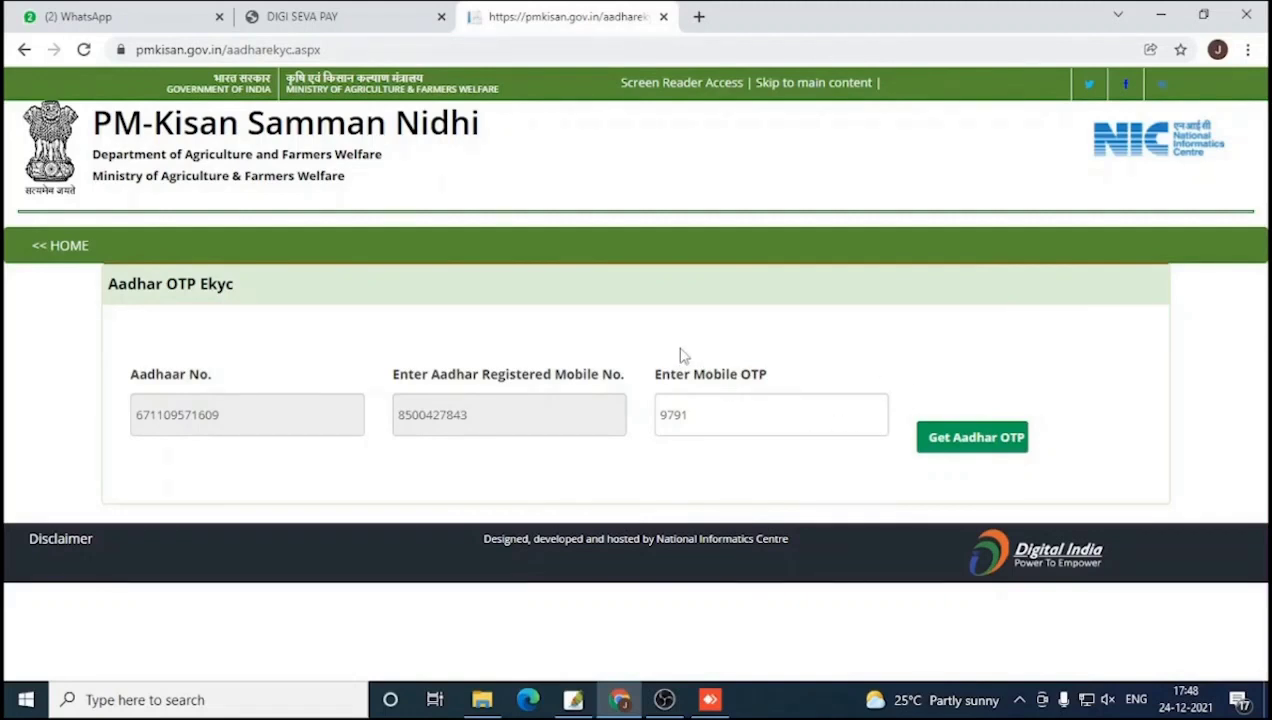
pyautogui.click(721, 422)
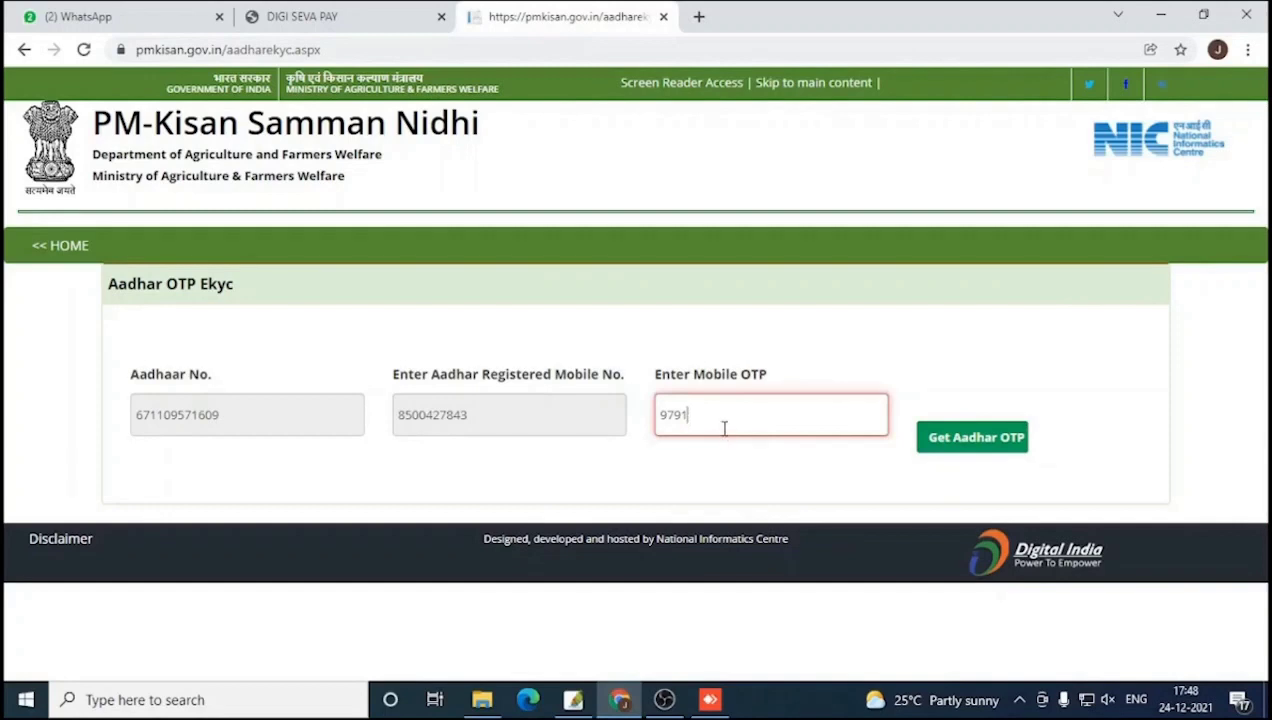
pyautogui.press('BackSpace')
pyautogui.write('1')
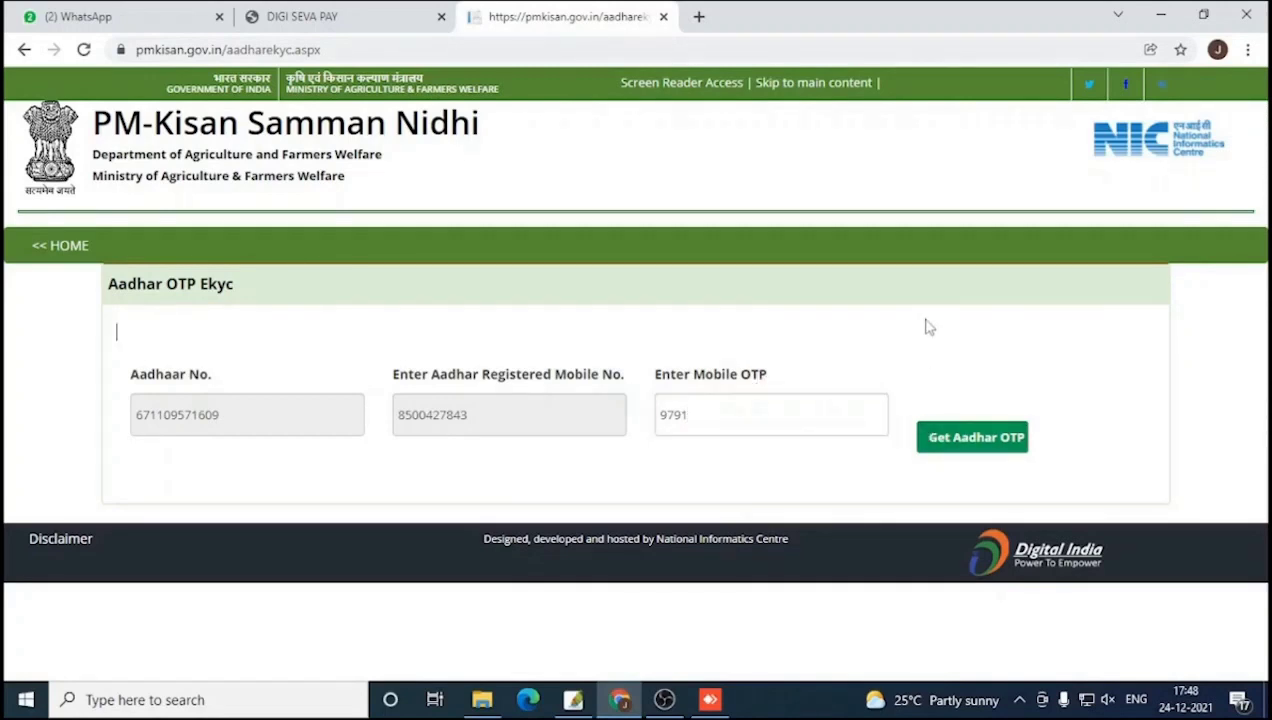
pyautogui.click(945, 437)
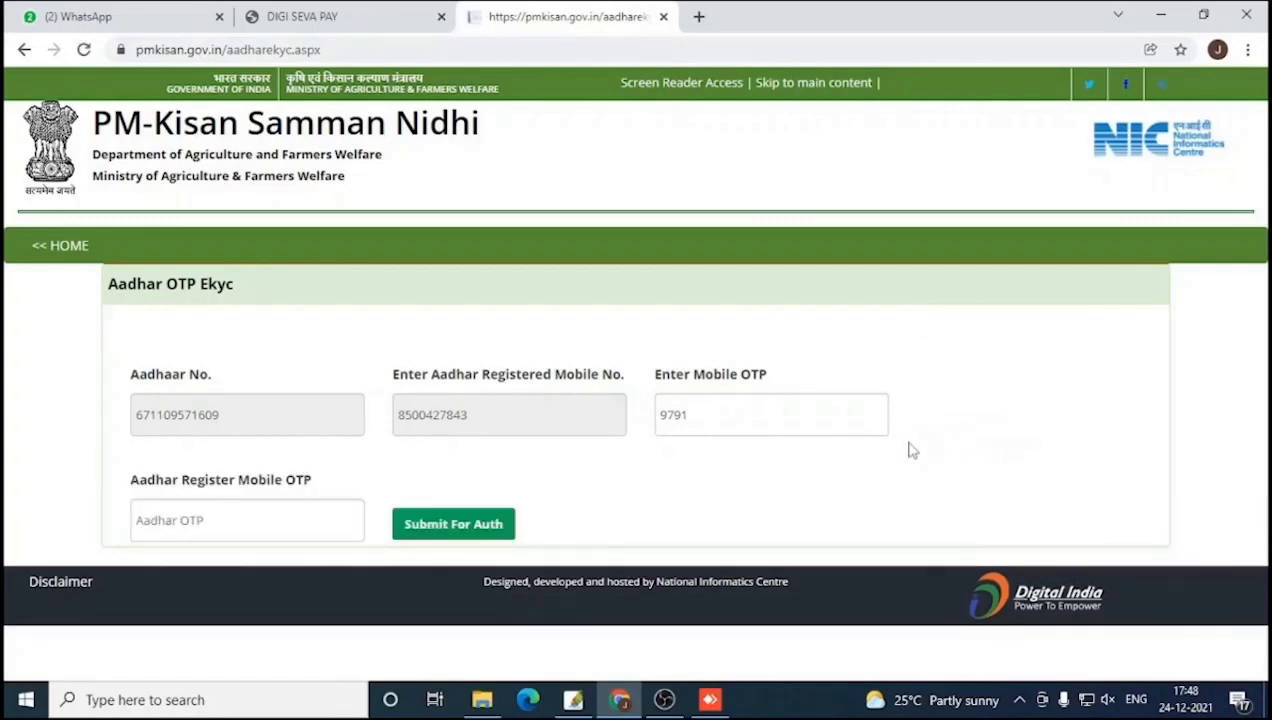
# Step: Enter the received Aadhaar OTP and submit it for authentication
pyautogui.click(220, 521)
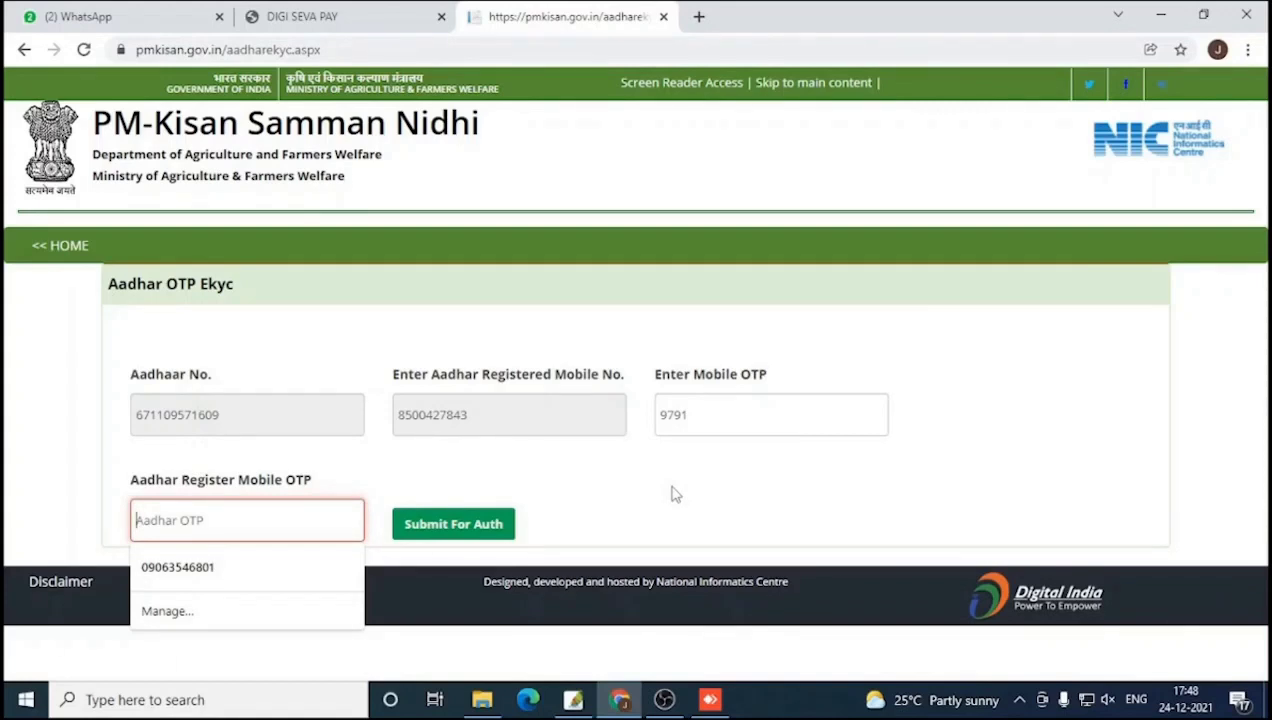
pyautogui.click(455, 525)
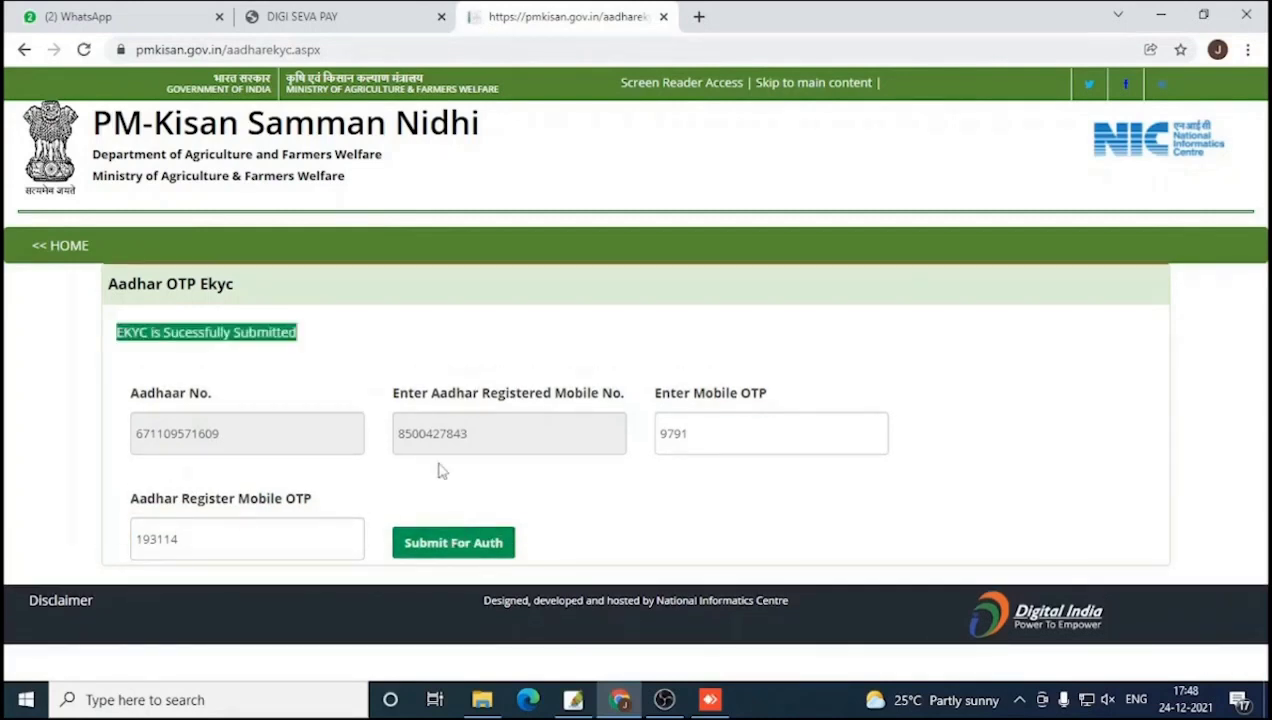